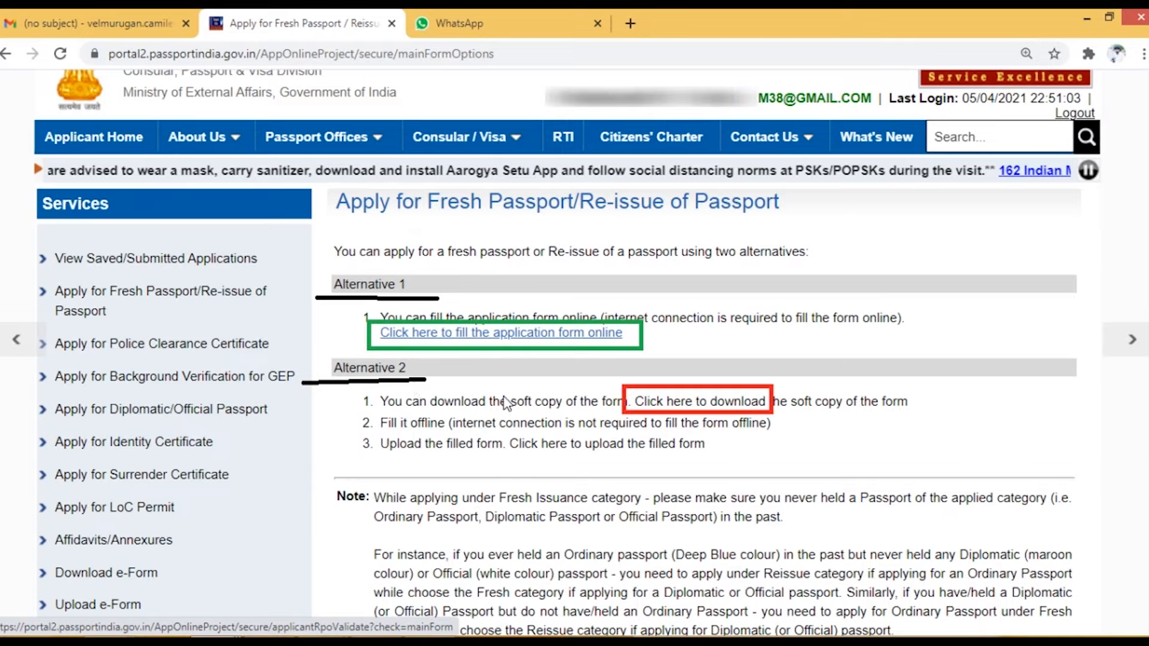
- Choose a fresh passport with the Normal application type and a 36-page booklet, and proceed past the passport type section
left_click(688, 407)
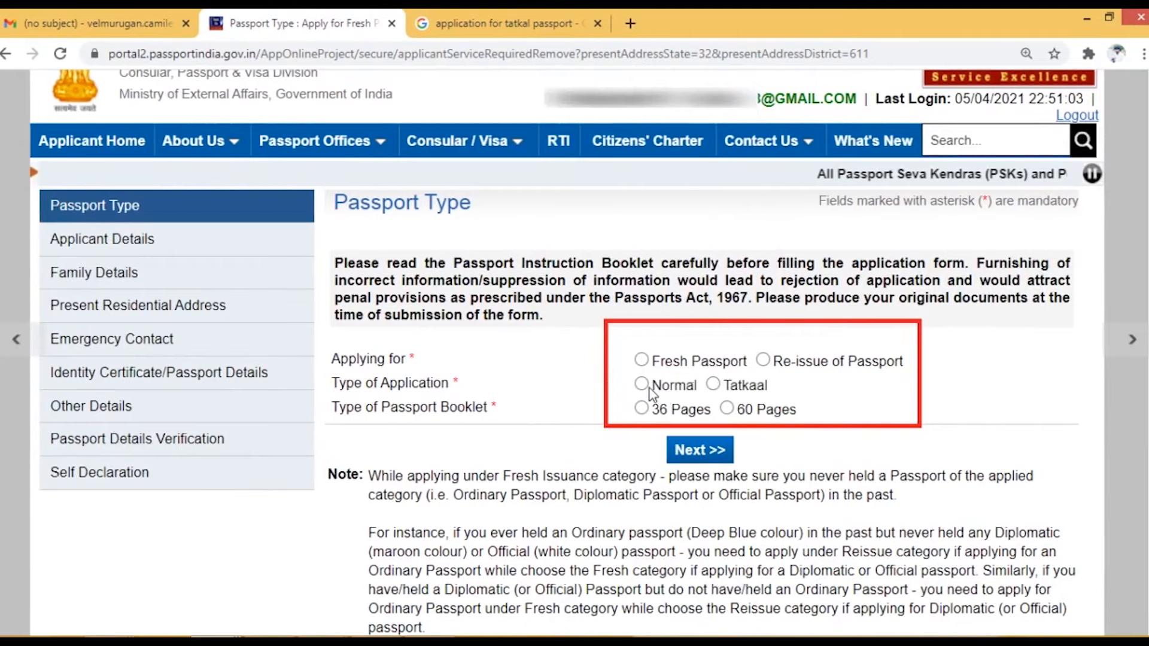
left_click(641, 359)
left_click(642, 383)
left_click(642, 408)
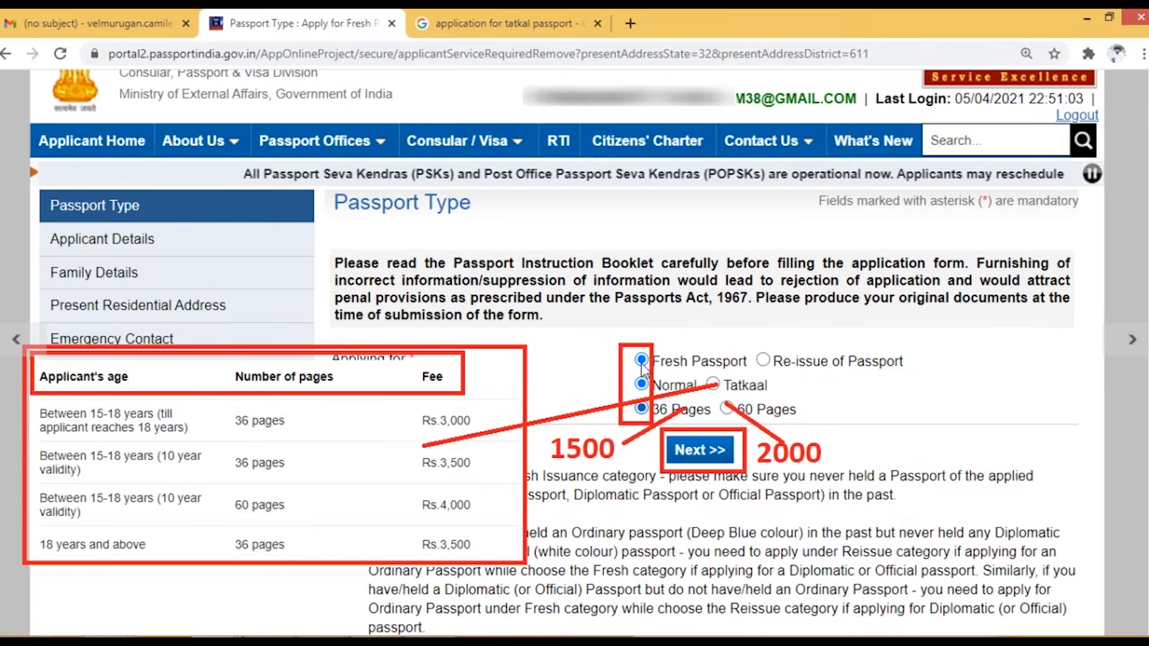
left_click(719, 450)
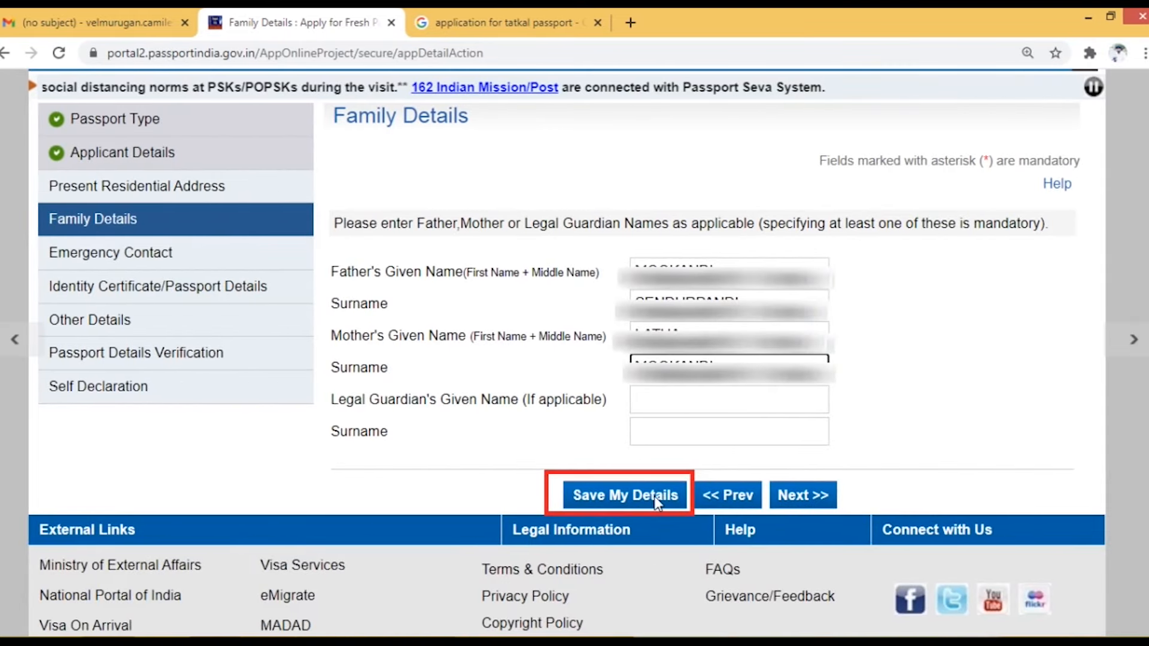
- Save the family details and the present residential address sections, continuing to the emergency contact section
left_click(655, 499)
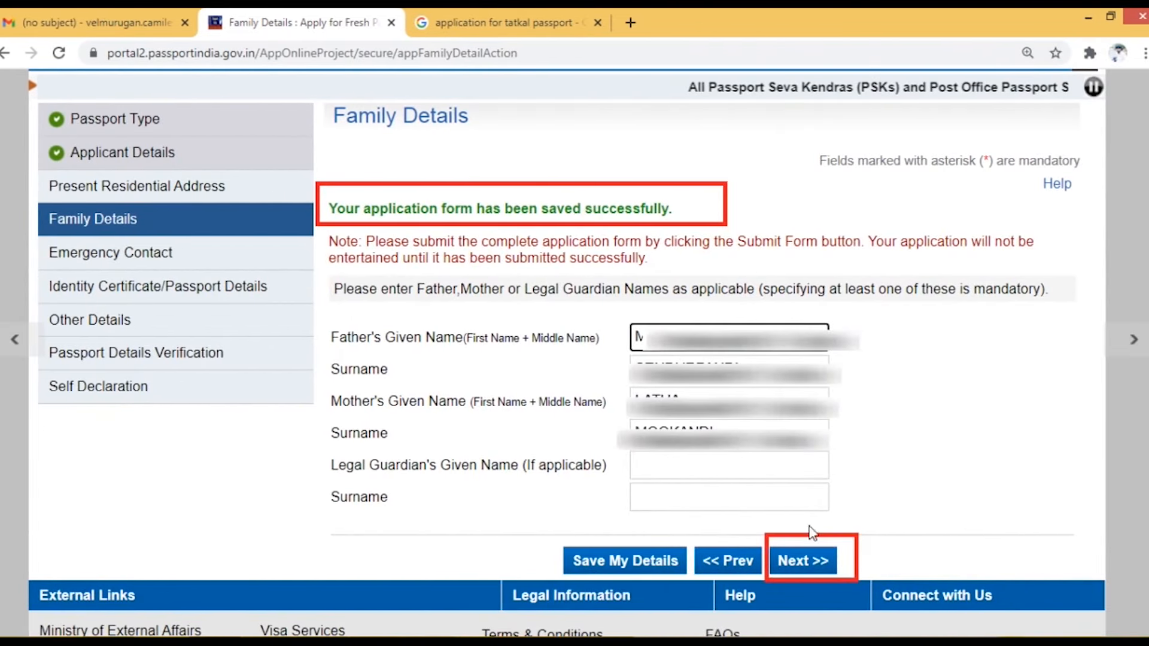
left_click(813, 563)
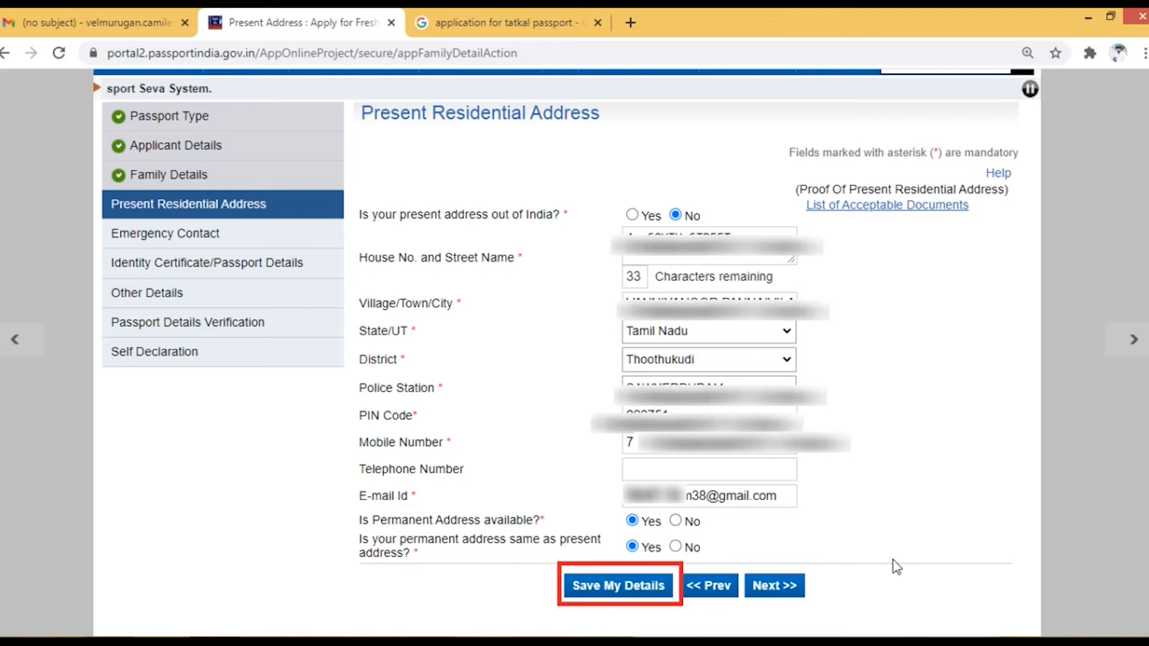
left_click(633, 588)
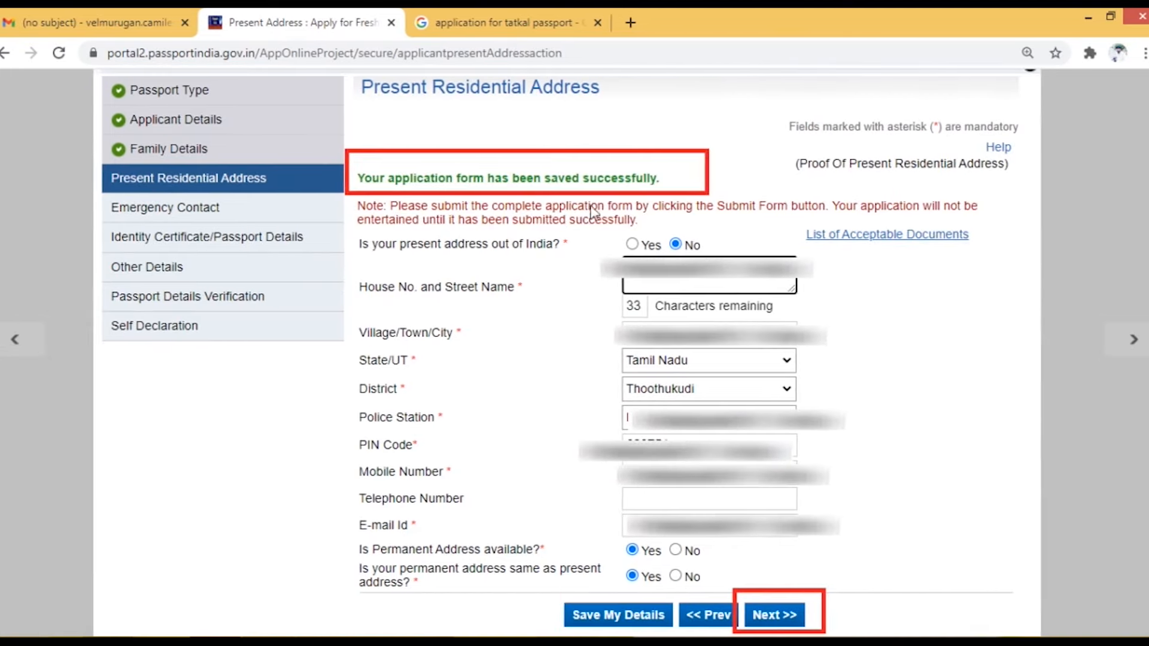
left_click(778, 616)
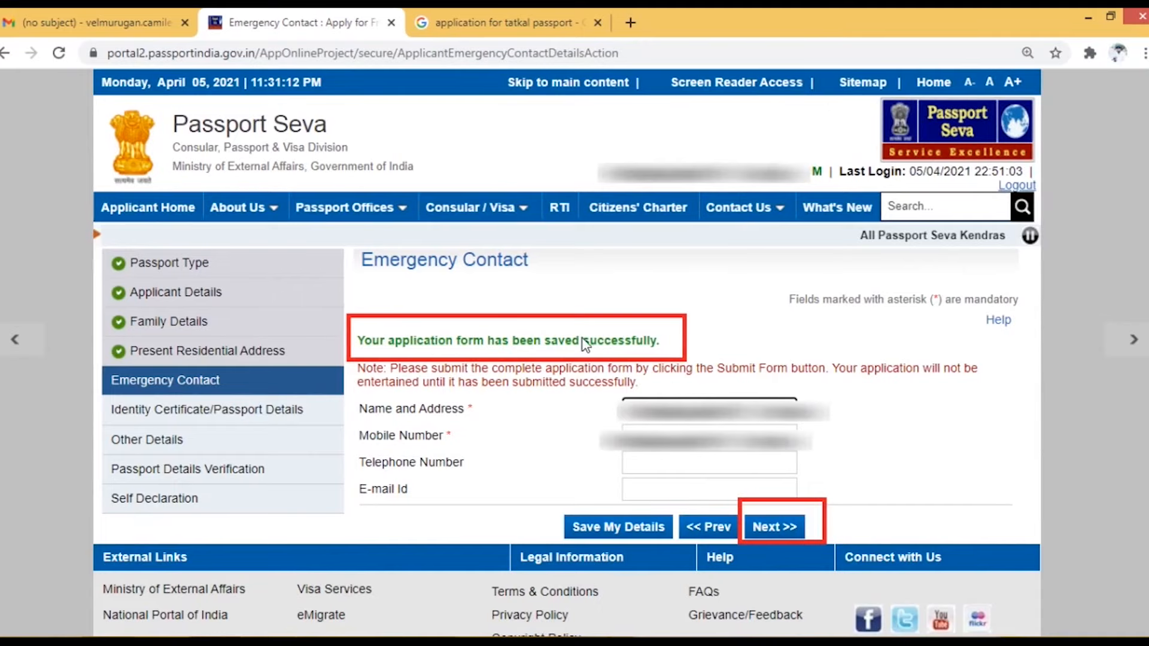
- Continue past the emergency contact, and save the identity certificate/passport details and other details sections
left_click(777, 520)
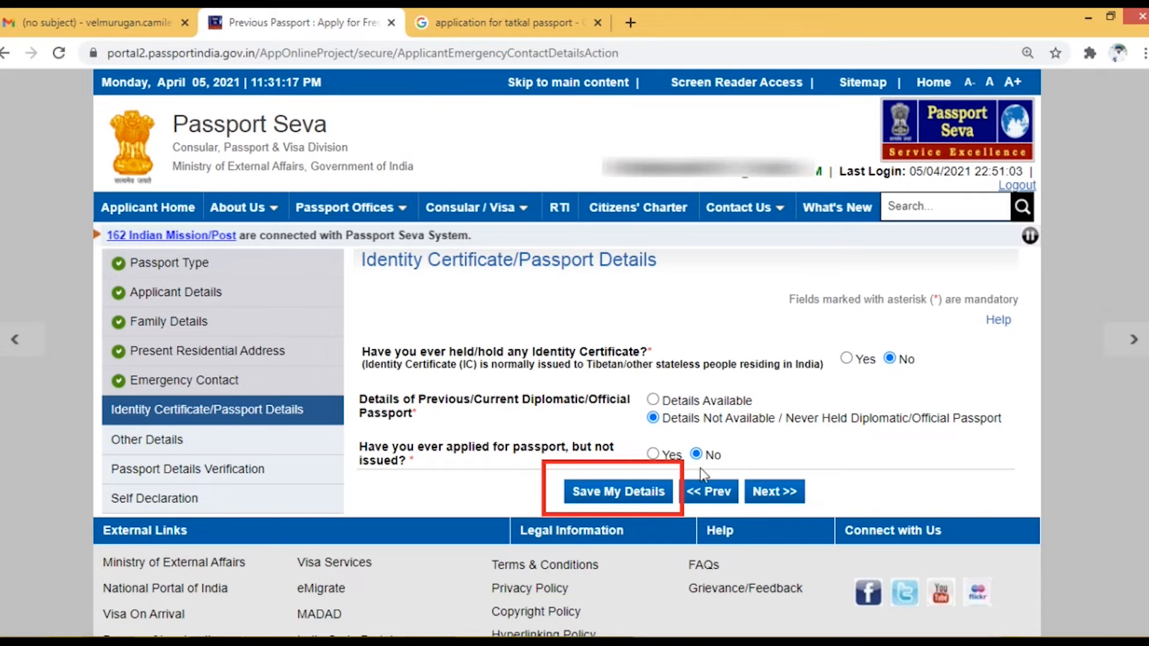
left_click(650, 489)
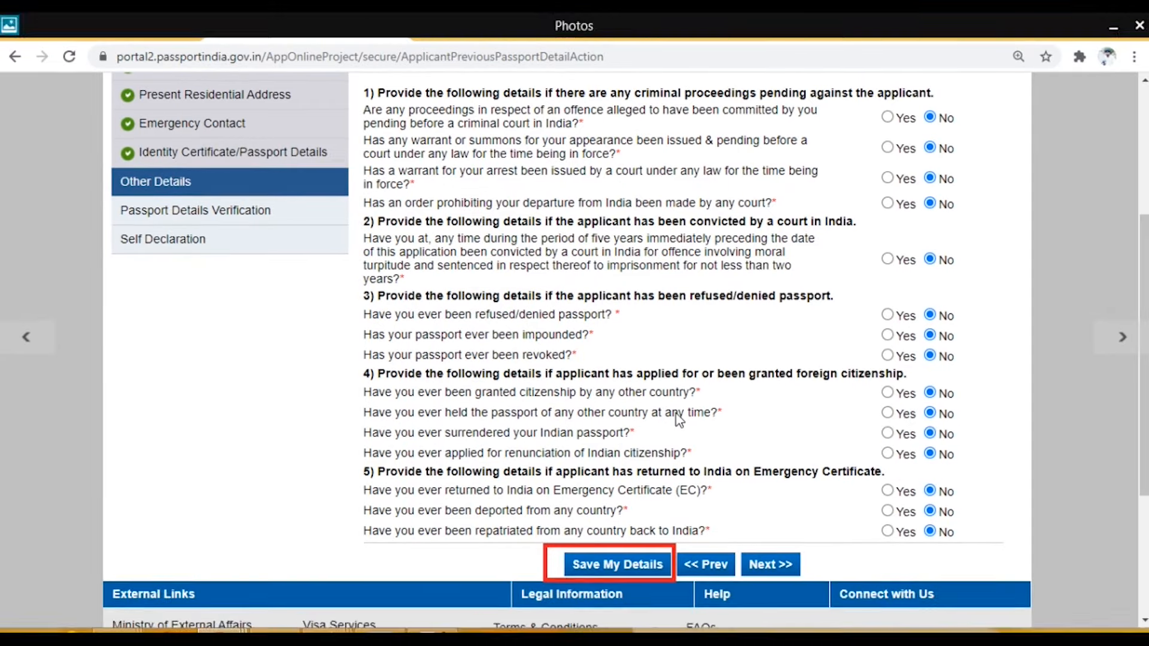
right_click(679, 421)
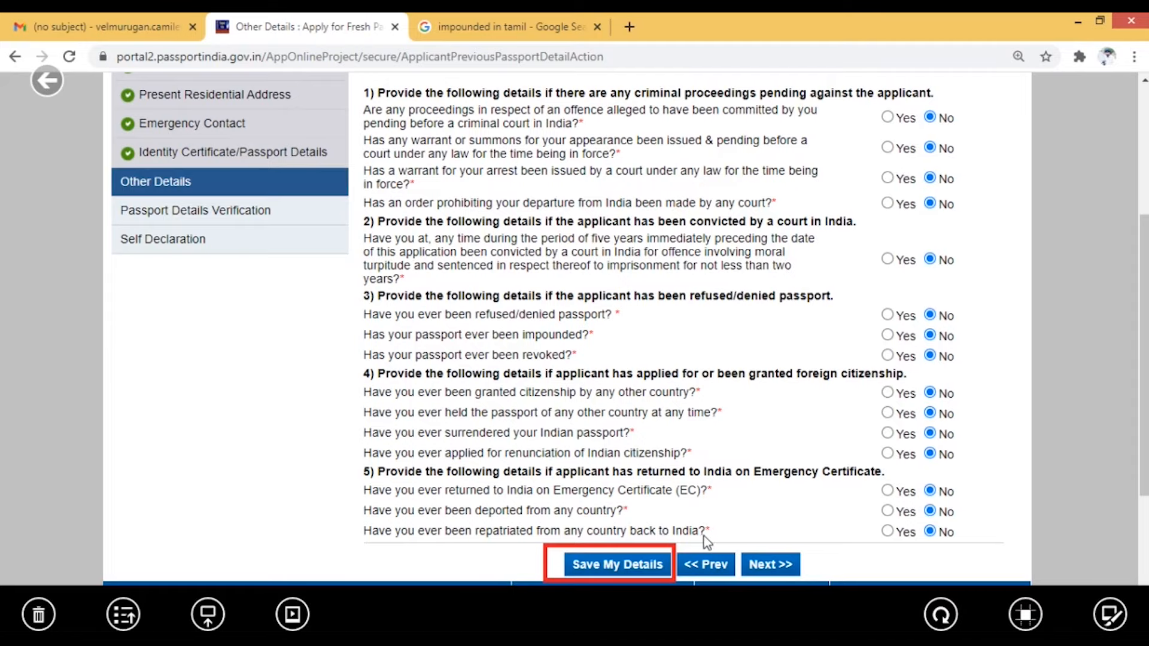
left_click(627, 565)
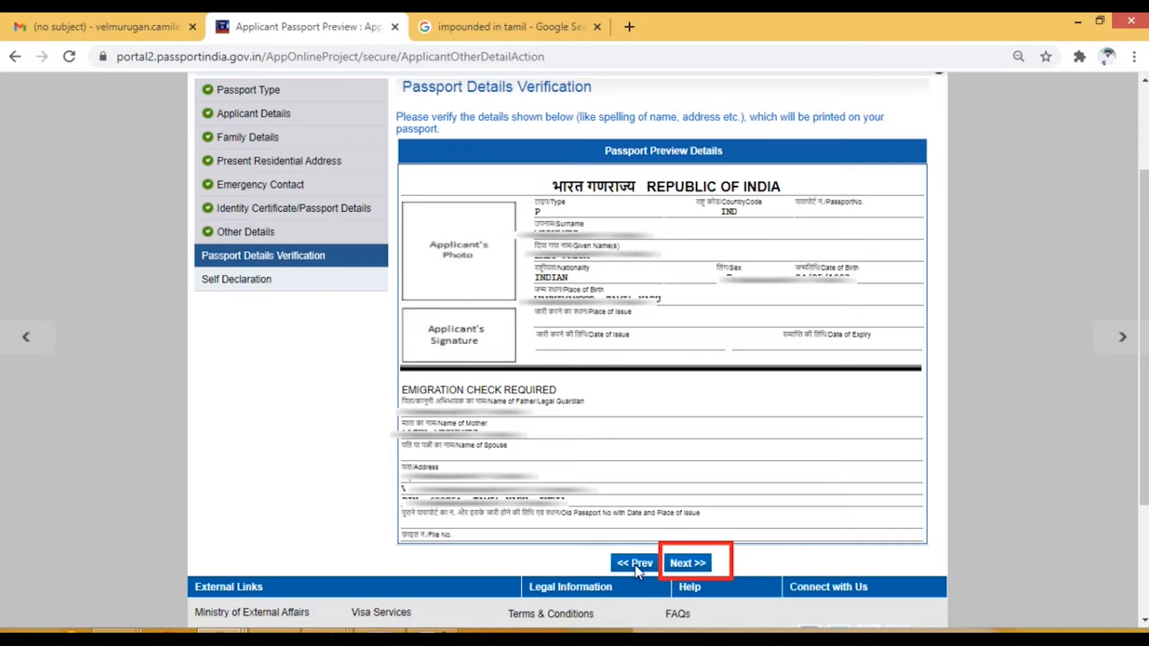
- Accept the passport details preview and save the self declaration
left_click(685, 564)
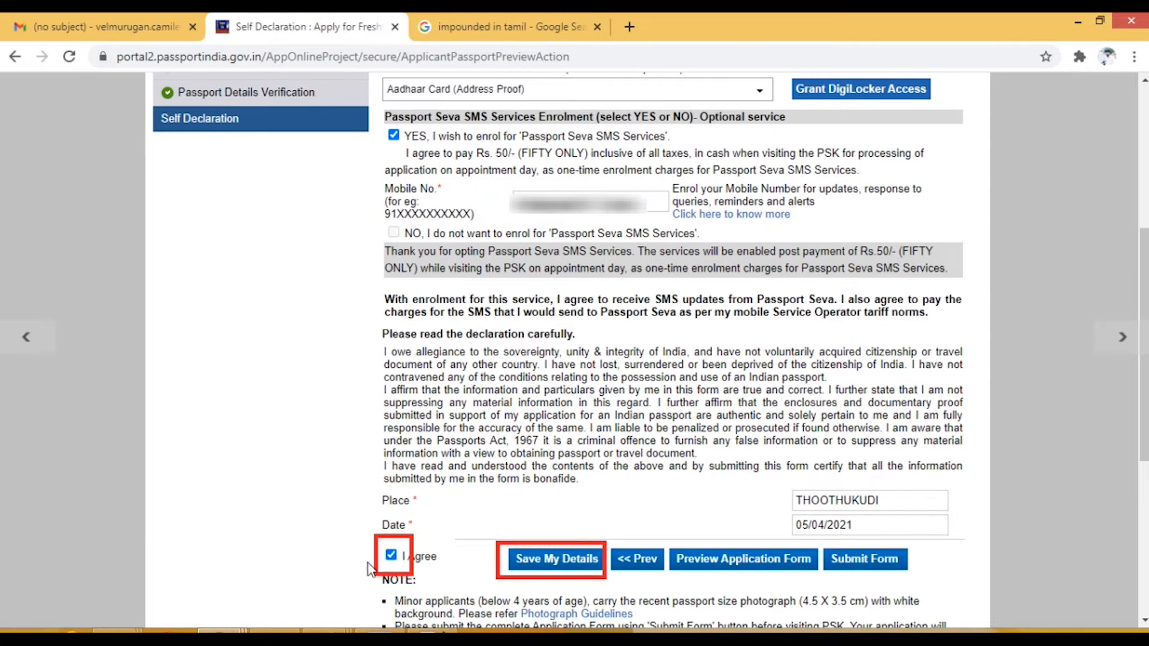
left_click(566, 560)
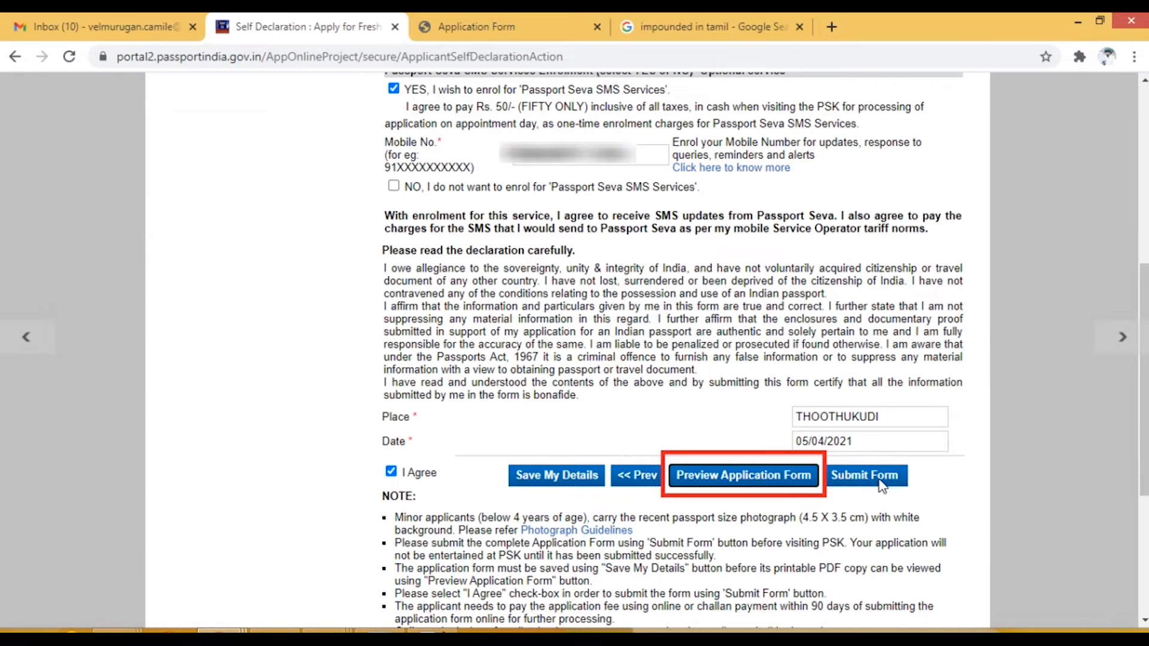
- Preview the completed passport application form and print it from its end
left_click(727, 478)
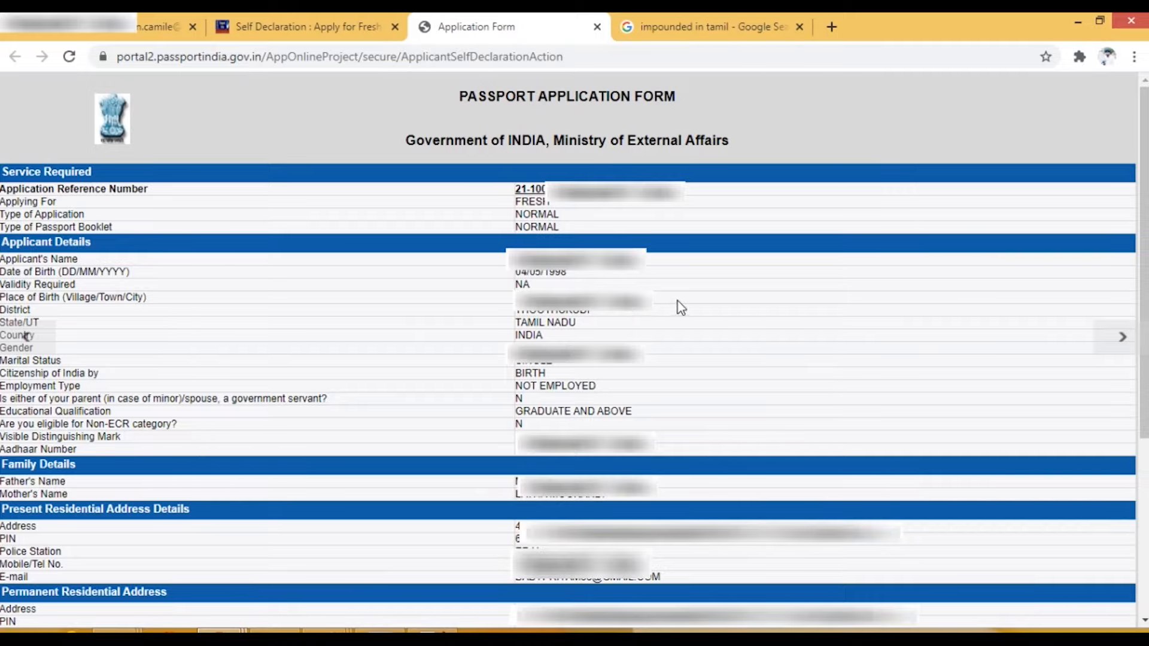
scroll(682, 309, "down", 5)
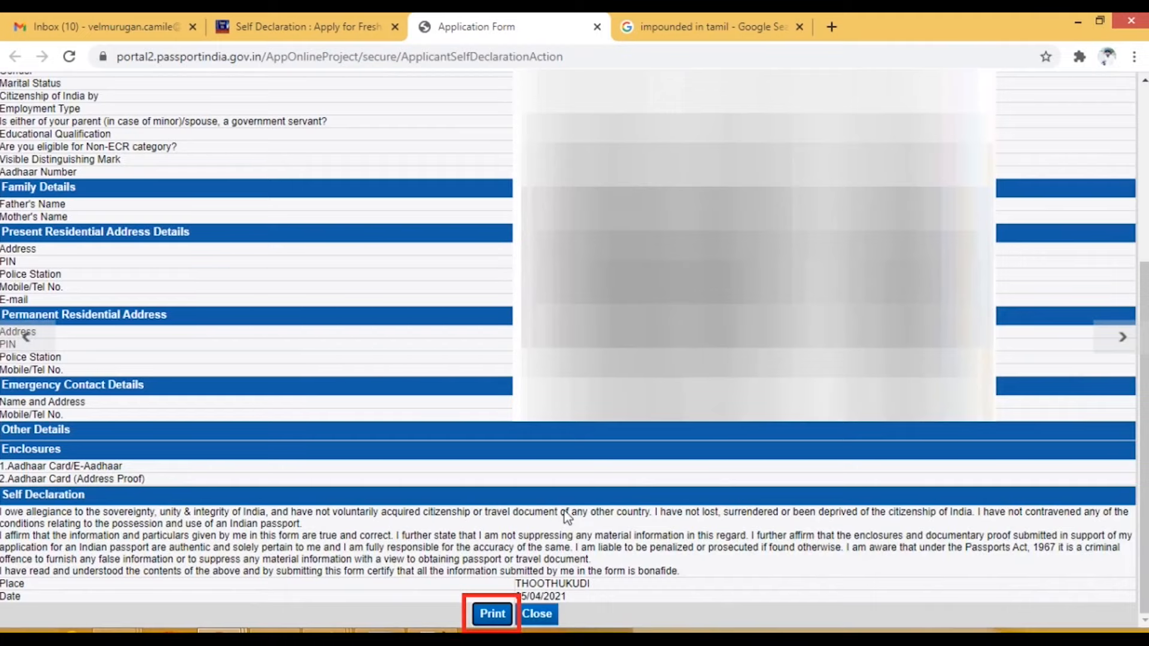
left_click(494, 612)
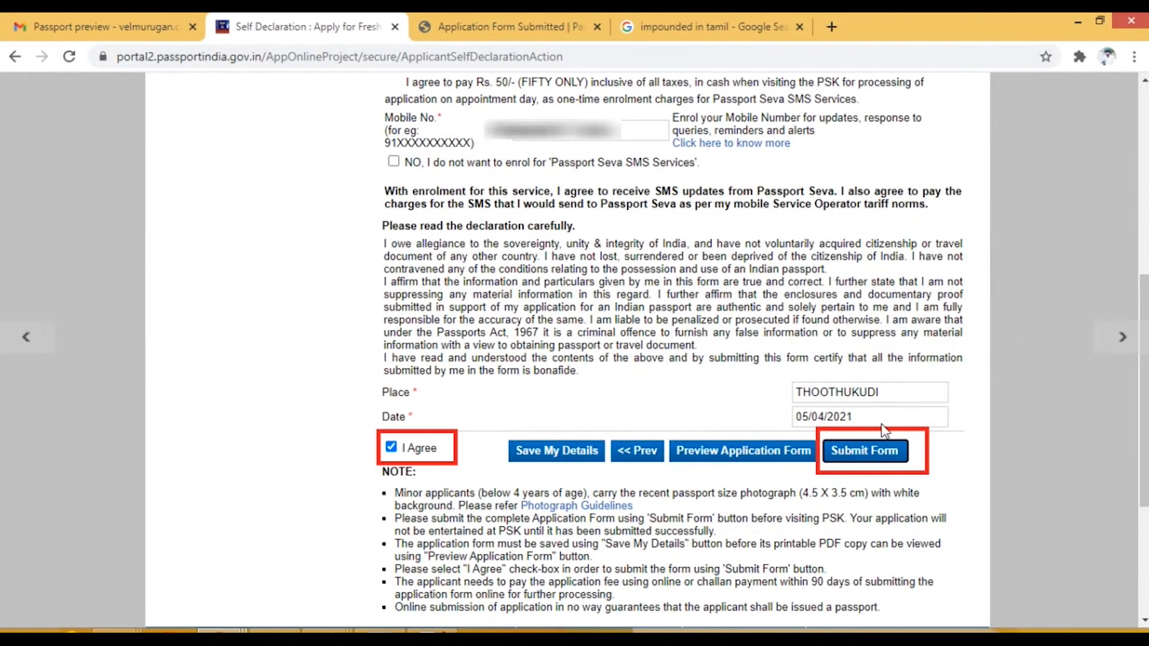
- Submit the application form and proceed through Pay and Schedule Appointment towards the online payment
left_click(887, 461)
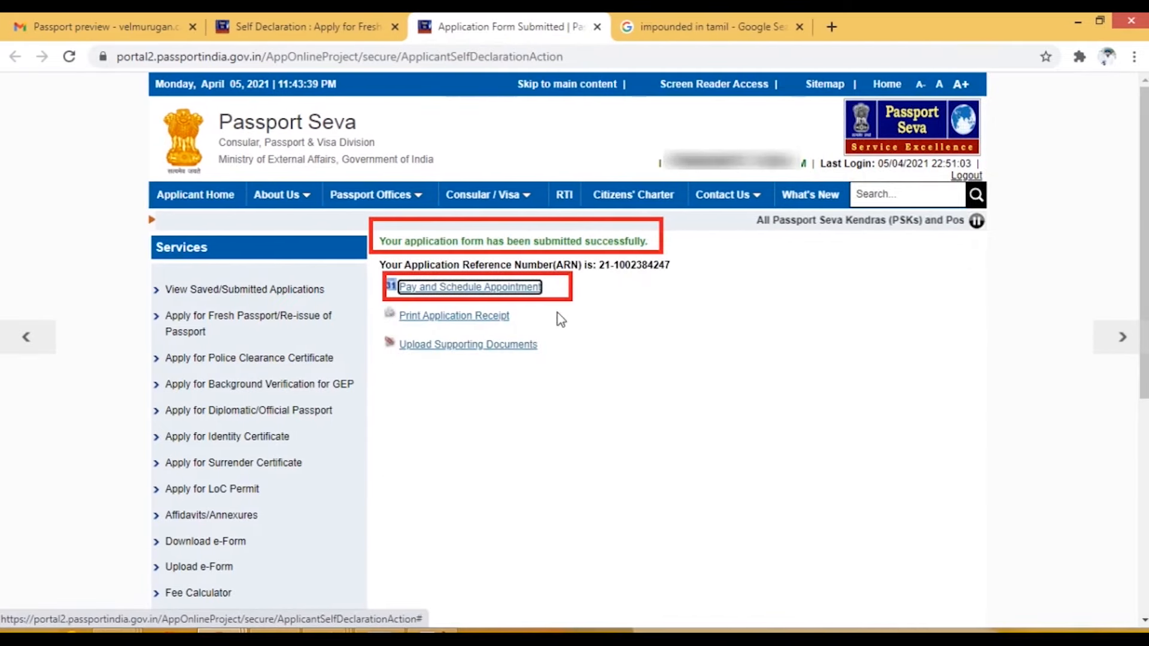
left_click(442, 288)
scroll(539, 270, "down", 1)
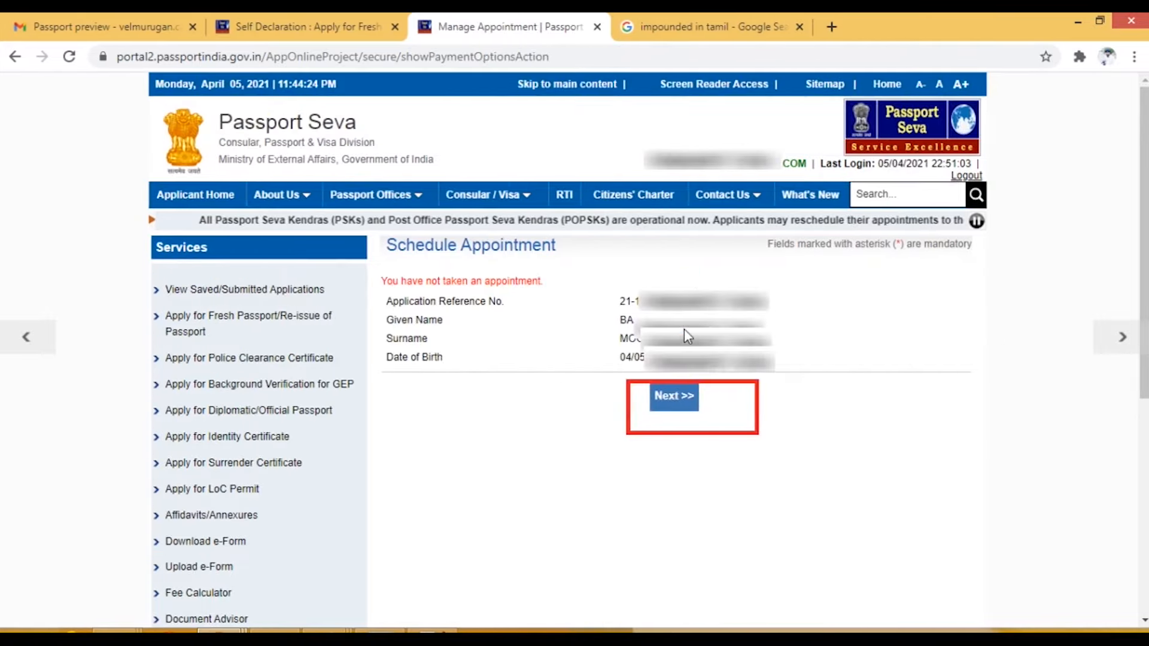
left_click(674, 395)
scroll(604, 254, "down", 1)
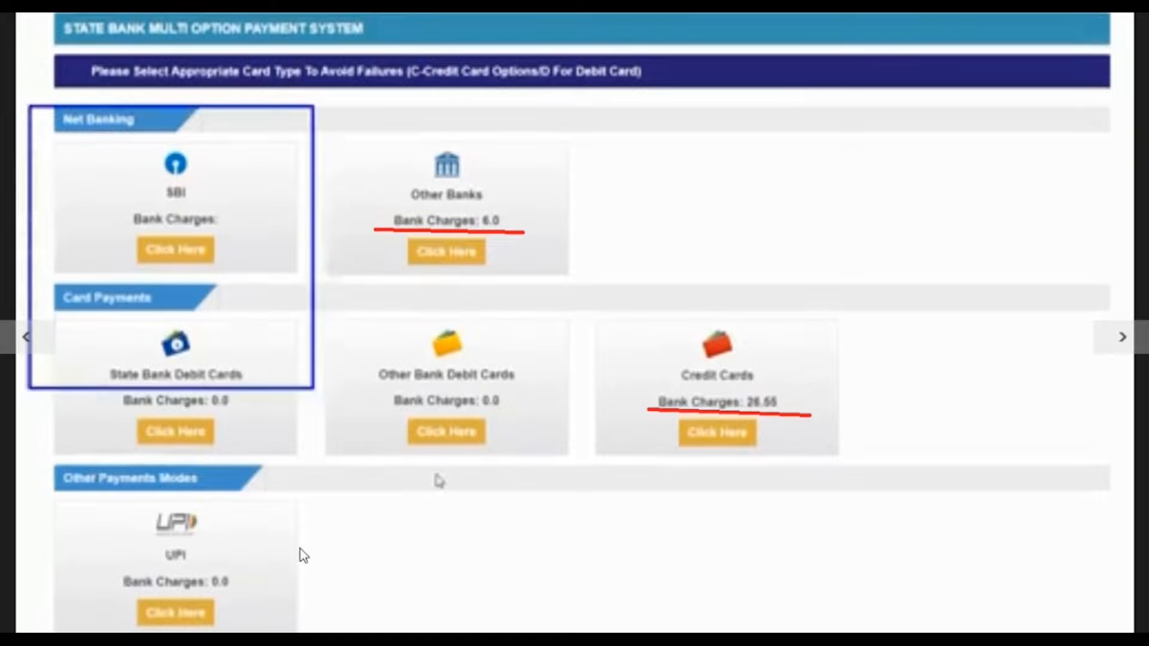
- Page past the payment options and appointment message to the applicant home, and open the submitted application's appointment for rescheduling
key("Right")
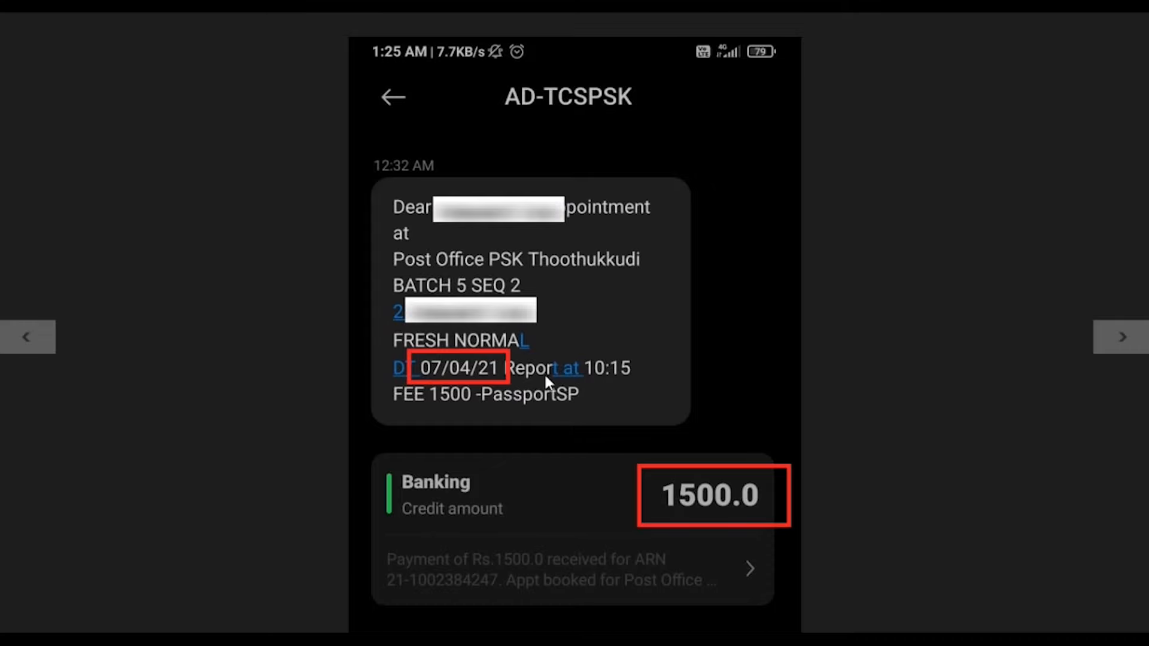
key("Right")
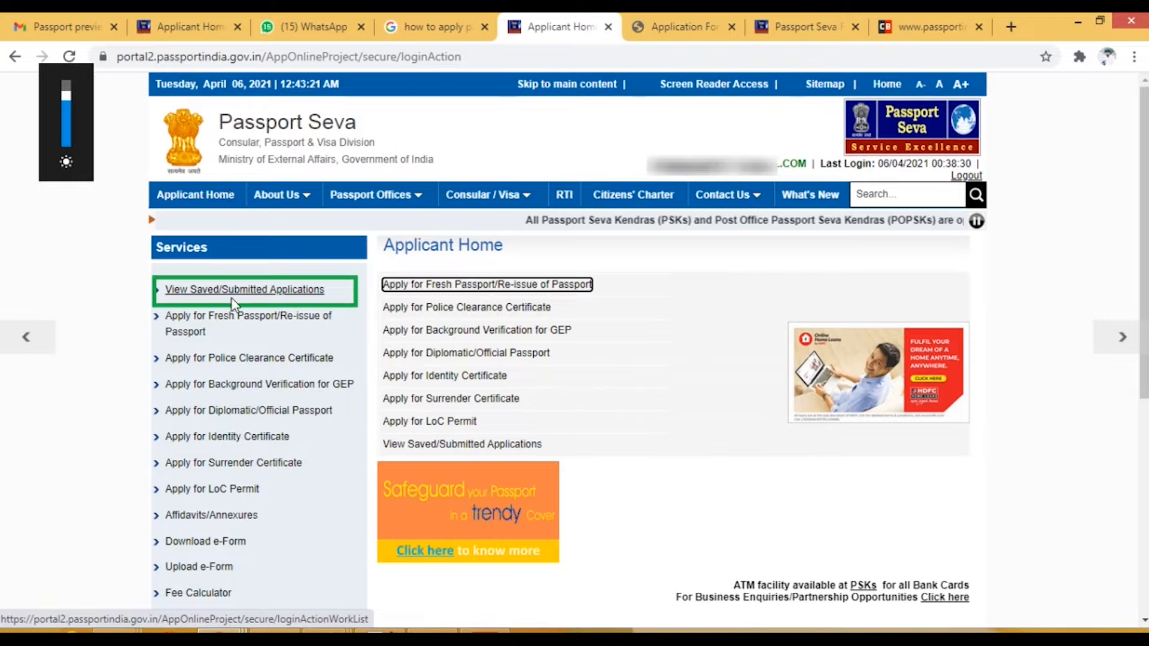
left_click(307, 296)
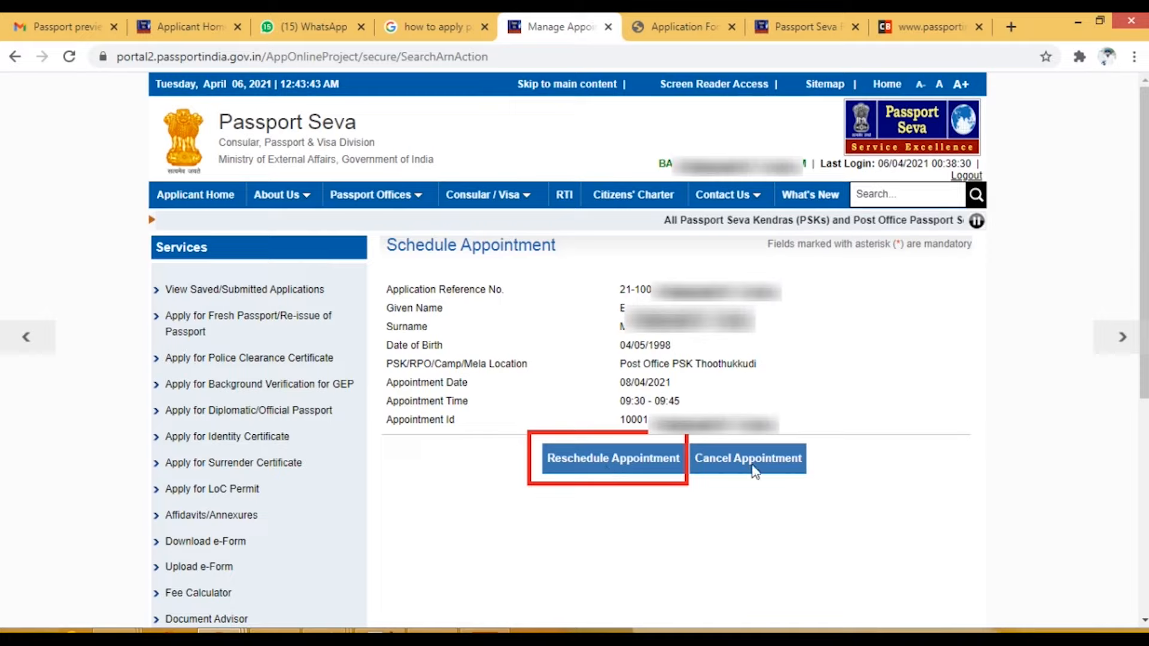
left_click(616, 459)
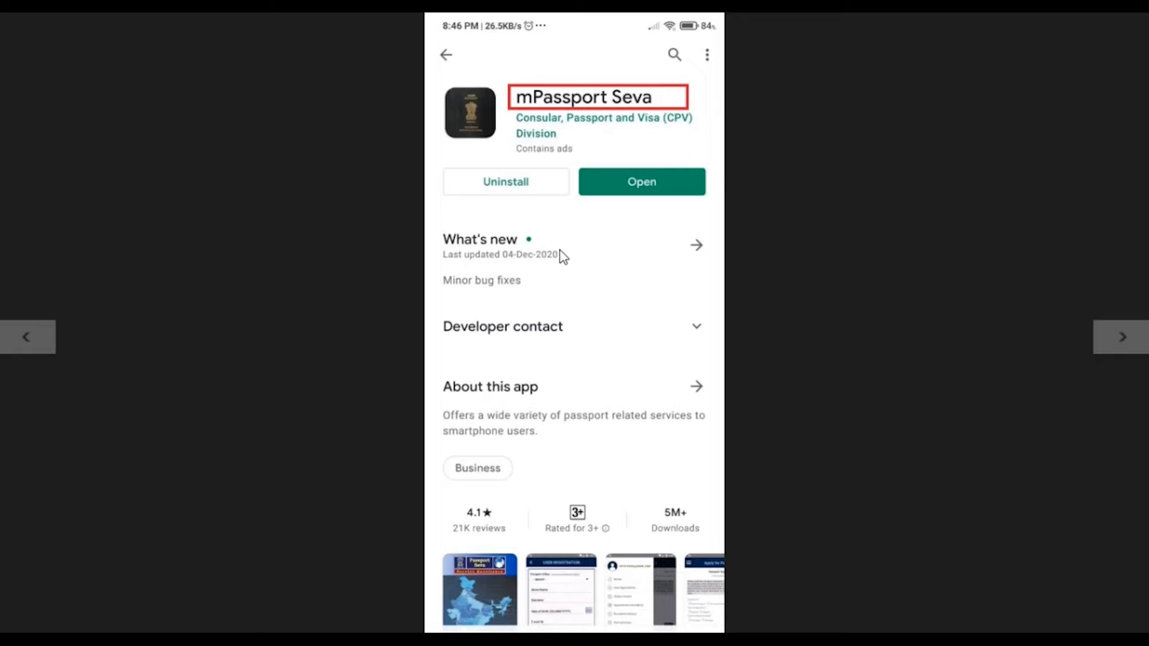
- Page through the mPassport Seva app screenshots, from the store listing and login to the submitted application's options
key("Right")
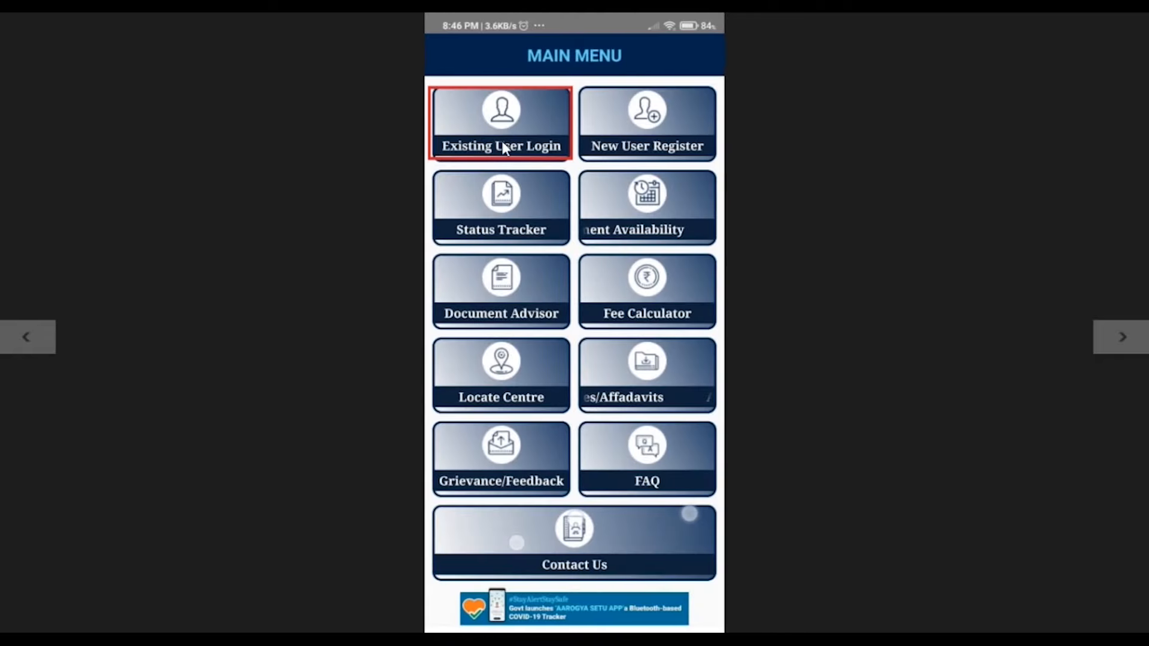
key("Right")
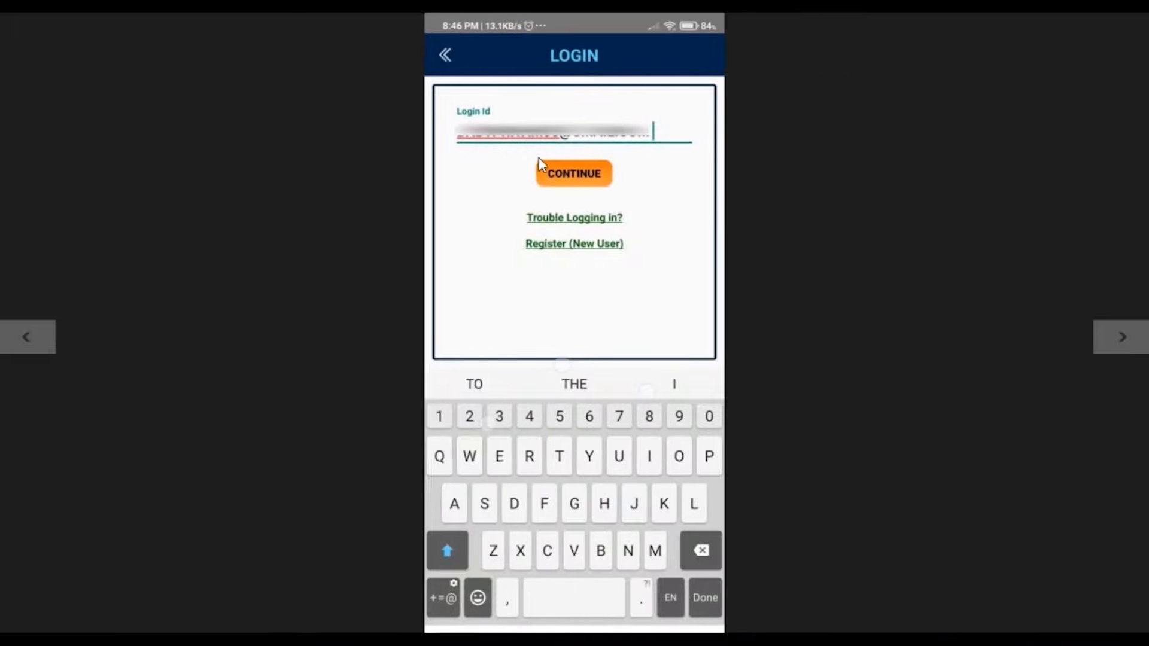
key("Right")
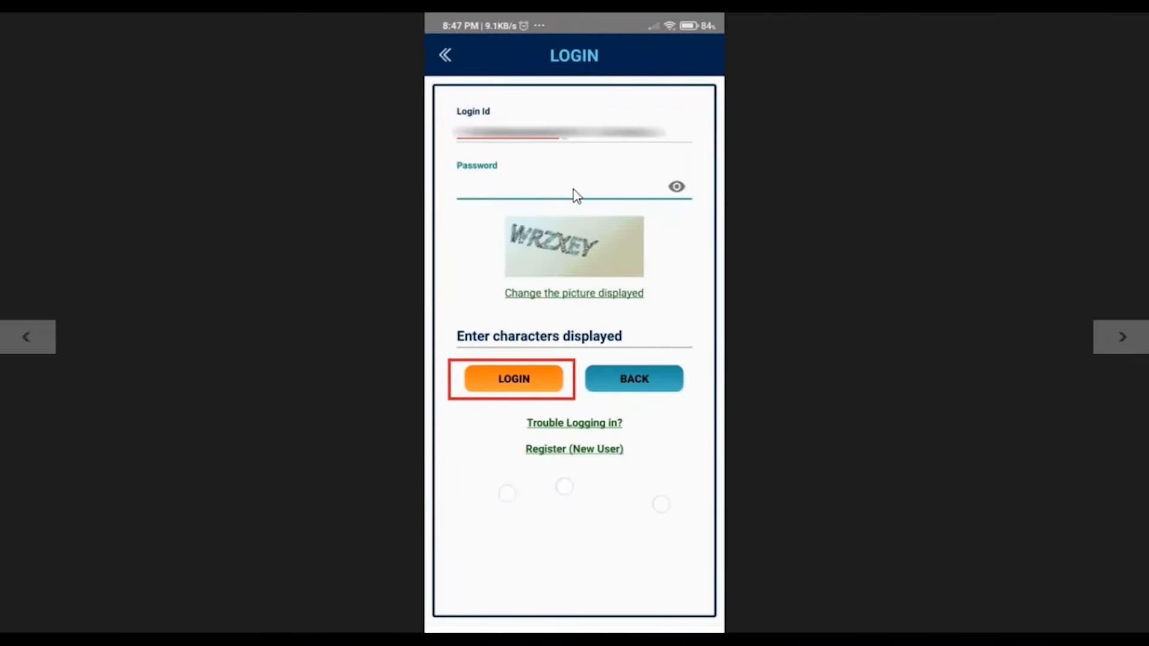
key("Right")
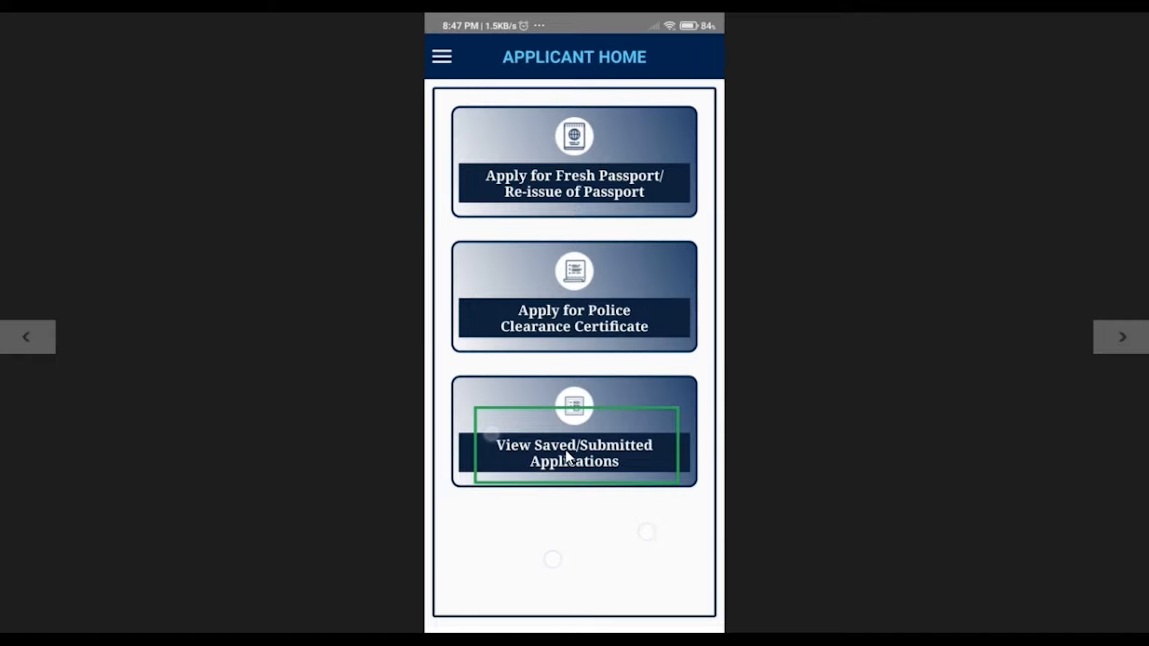
key("Right")
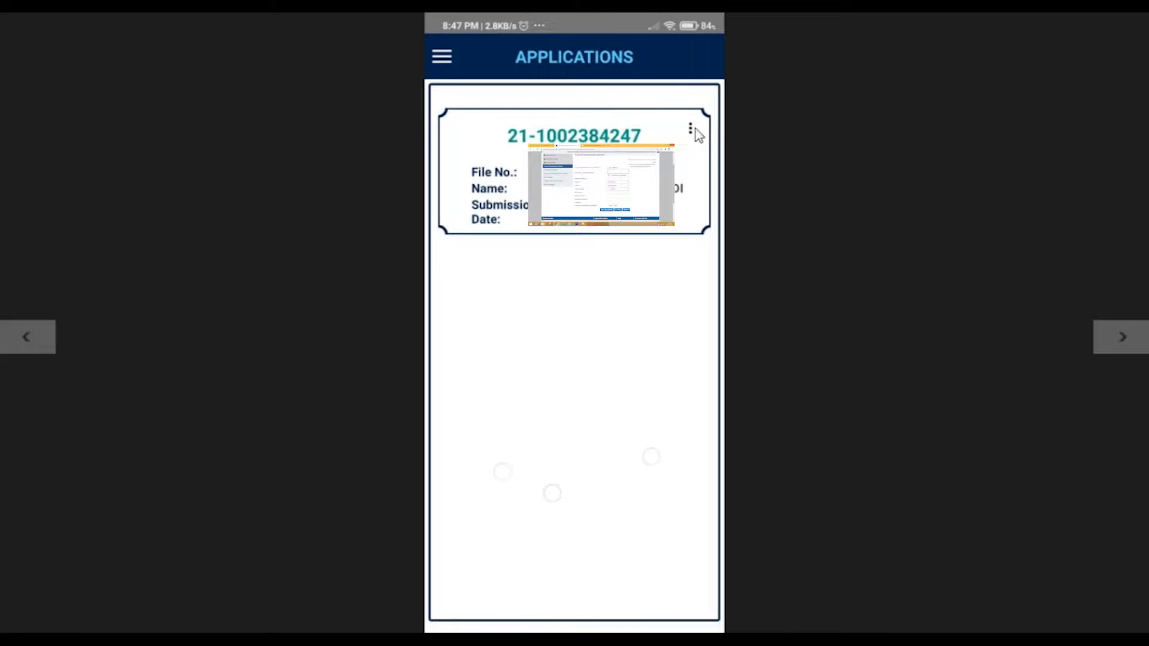
key("Right")
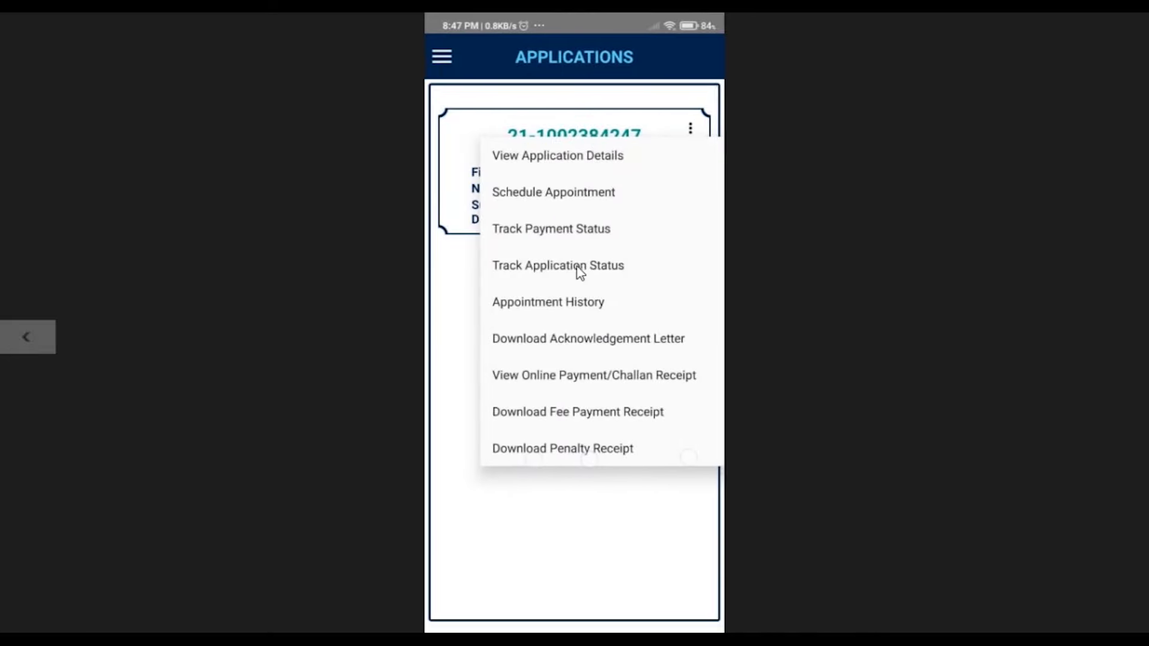